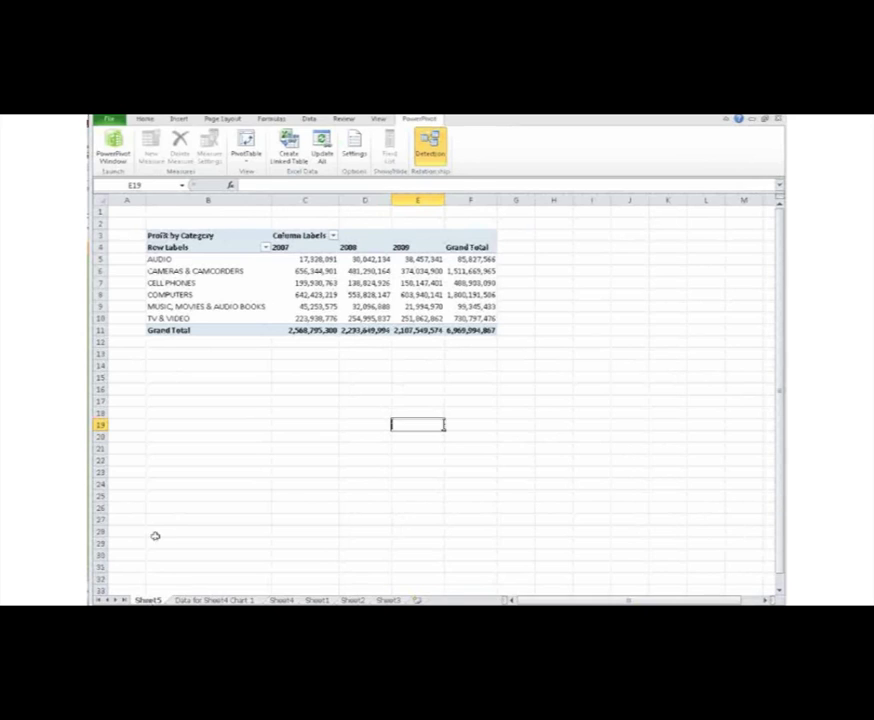
Insert a PivotChart from the PowerPivot window into the existing worksheet Sheet5 at cell B14, below the PivotTable.
click(157, 367)
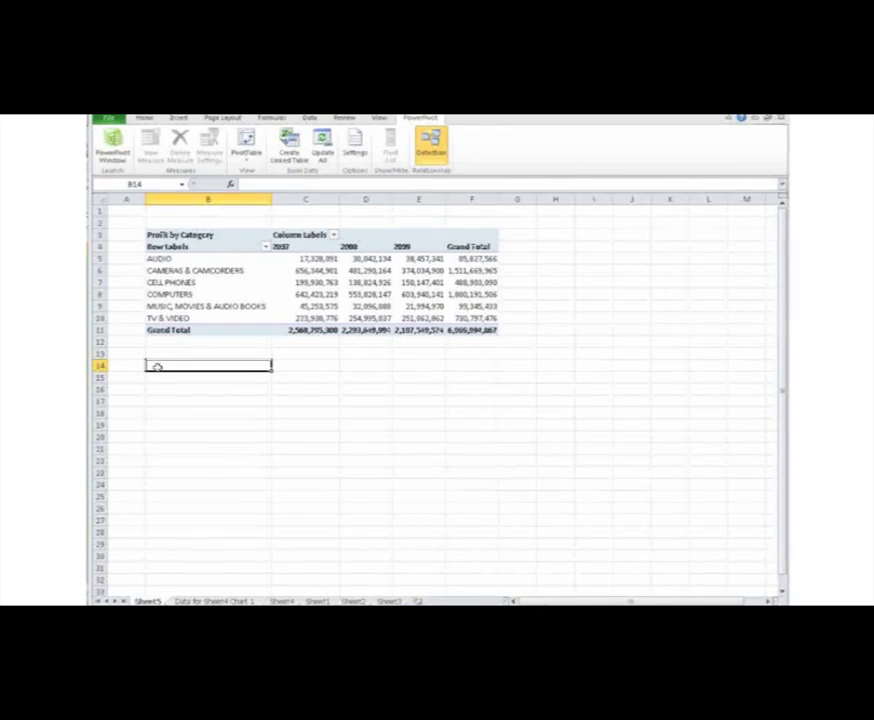
click(113, 148)
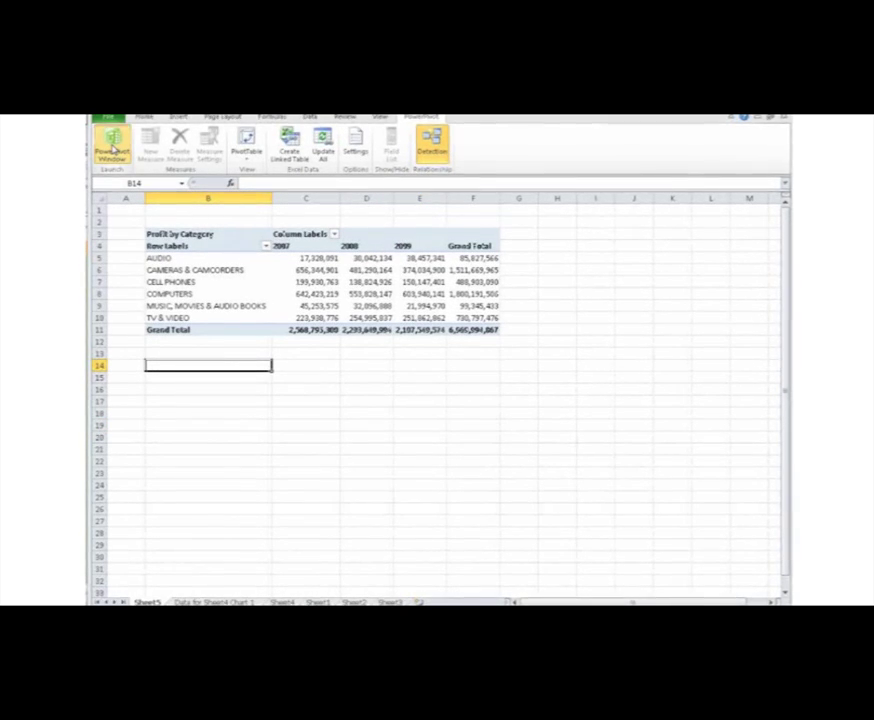
click(355, 185)
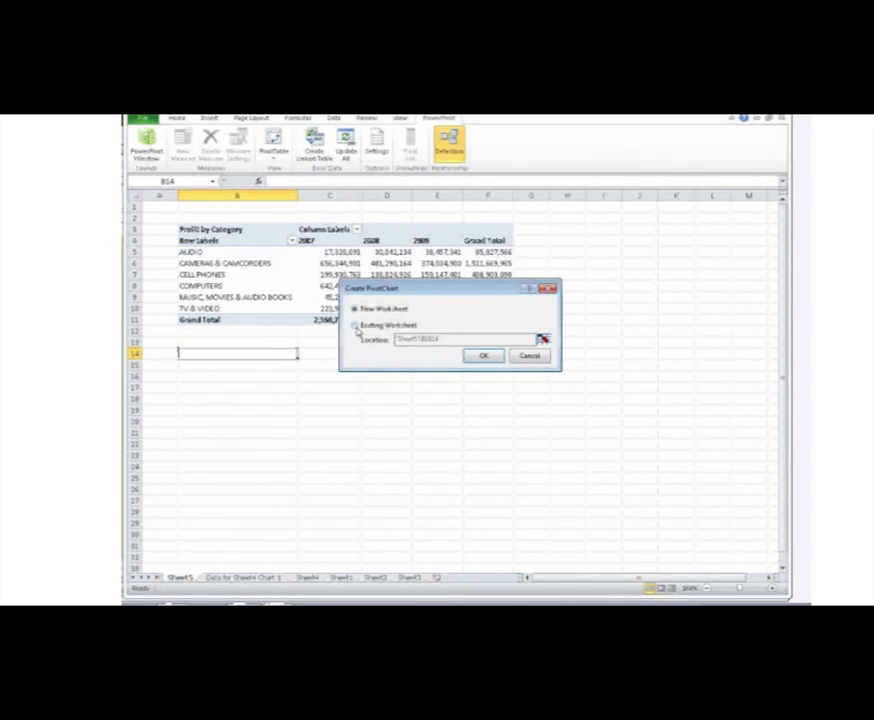
click(357, 326)
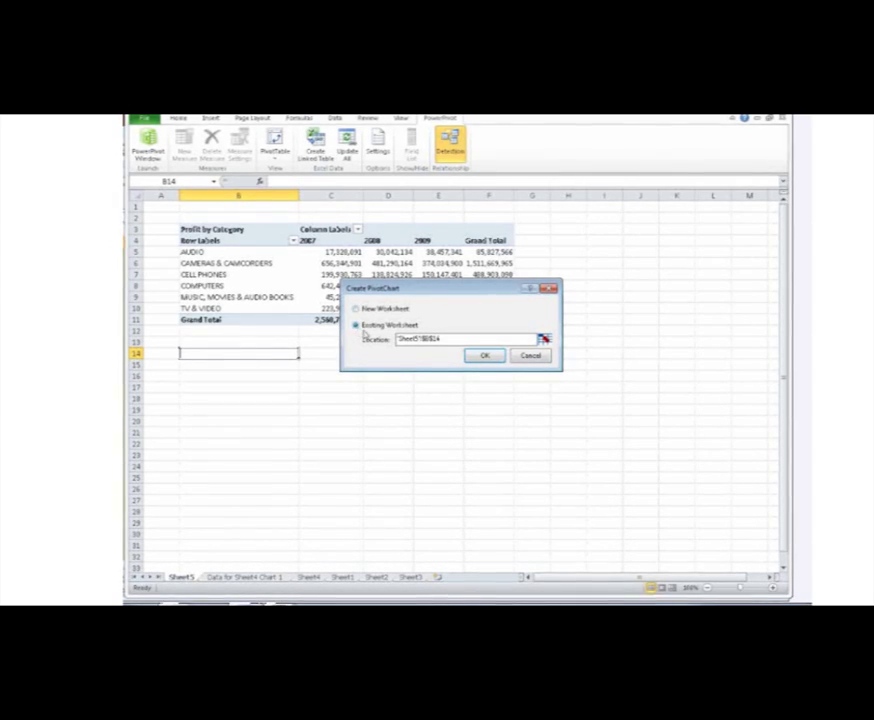
click(484, 356)
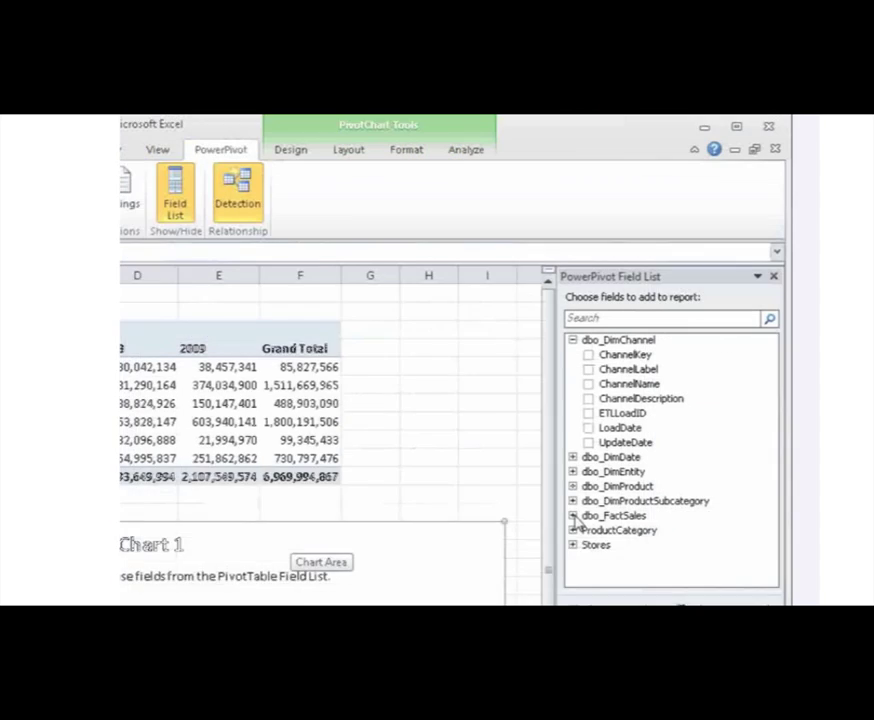
Add TotalProfit from dbo_FactSales as the chart's values and ProductCategoryName from ProductCategory as its axis field.
click(562, 535)
scroll(617, 570, down, 1)
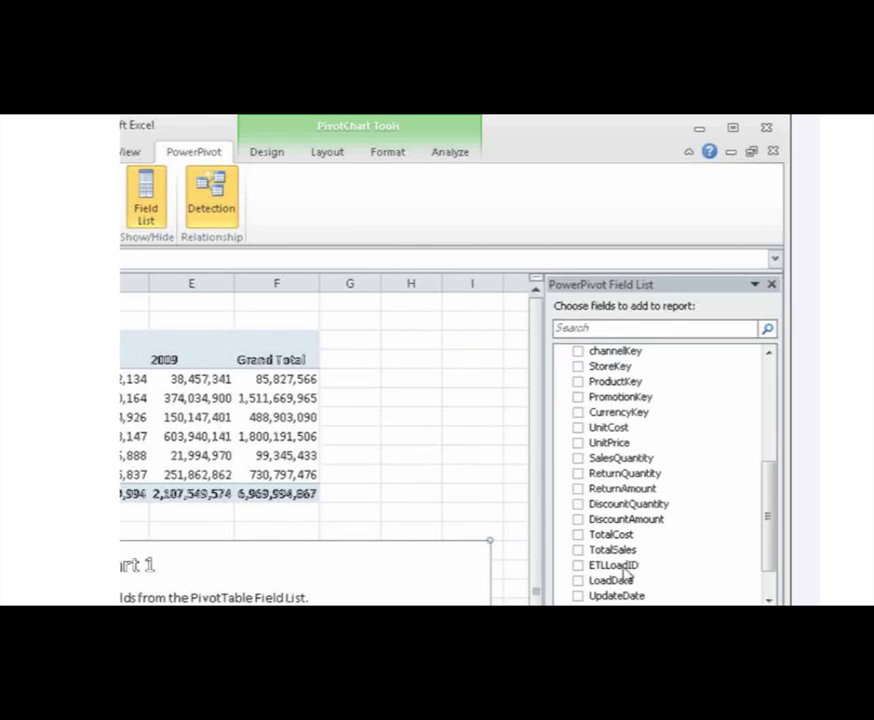
scroll(640, 572, down, 1)
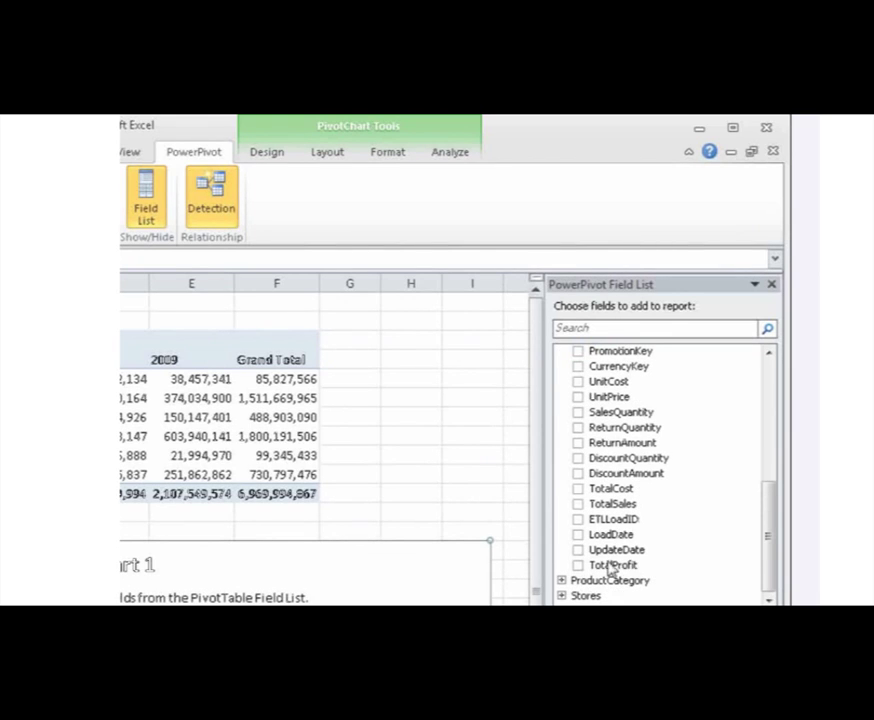
click(577, 566)
click(561, 581)
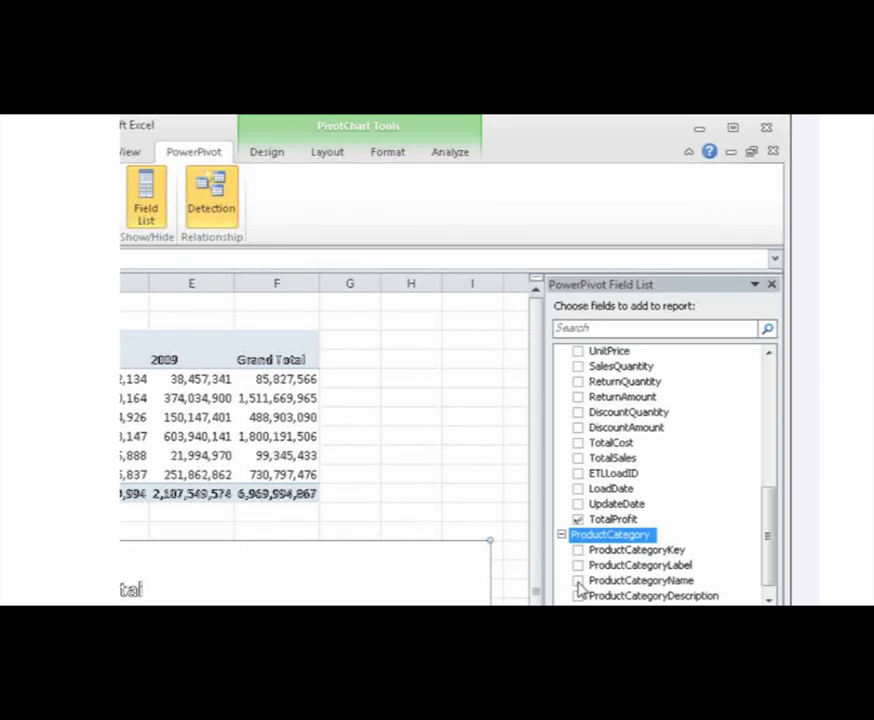
click(578, 581)
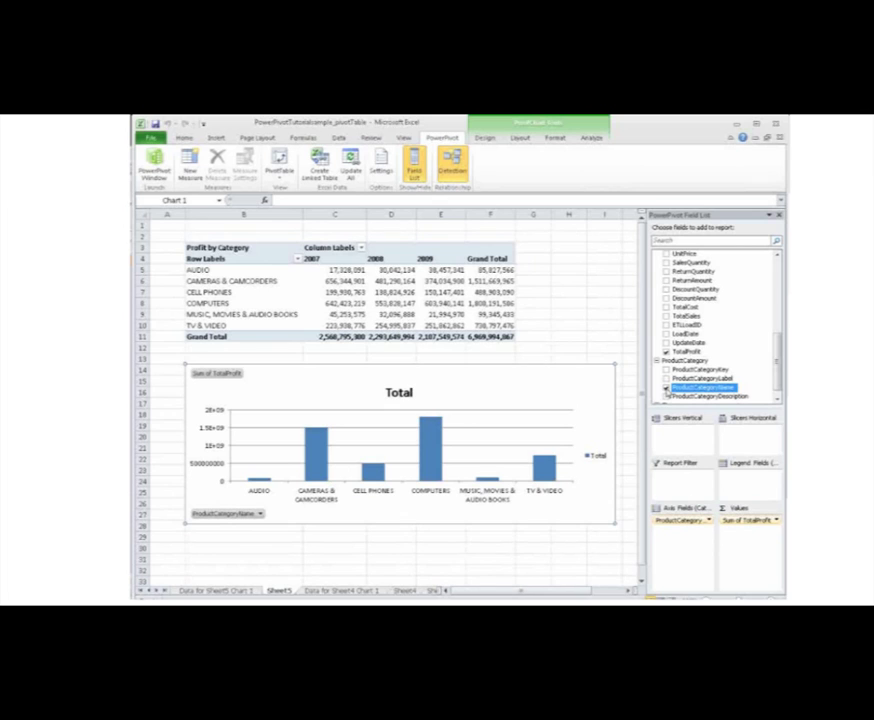
Change the PivotChart's type from column to the basic 2-D pie.
click(485, 139)
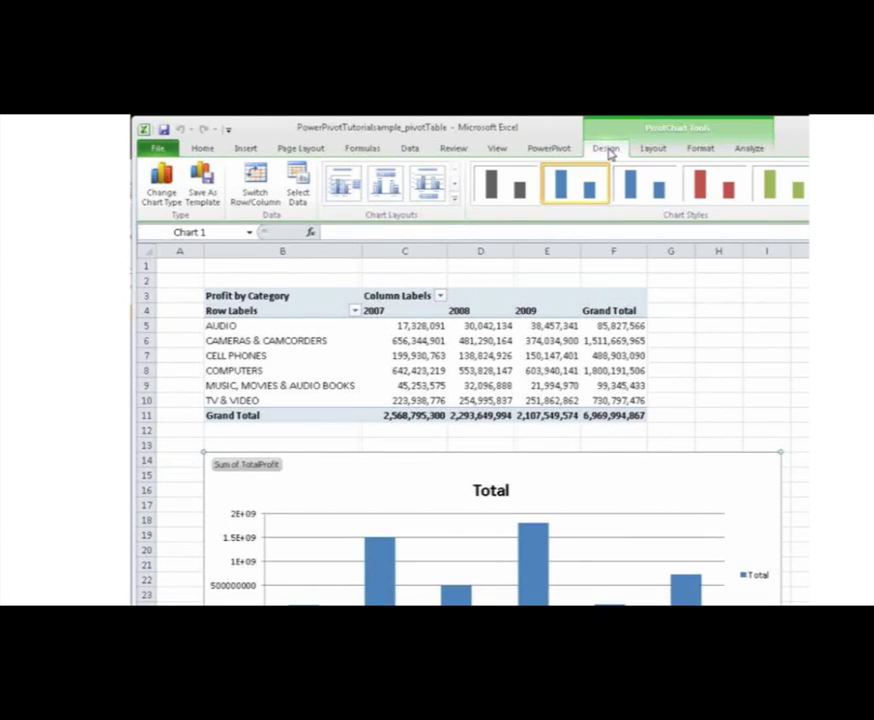
click(164, 180)
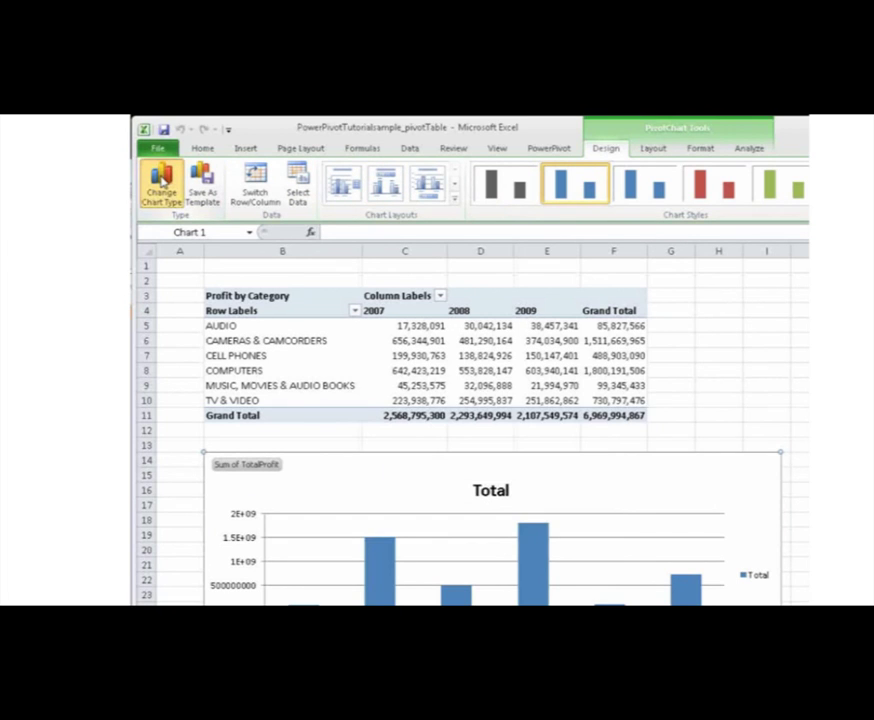
click(476, 532)
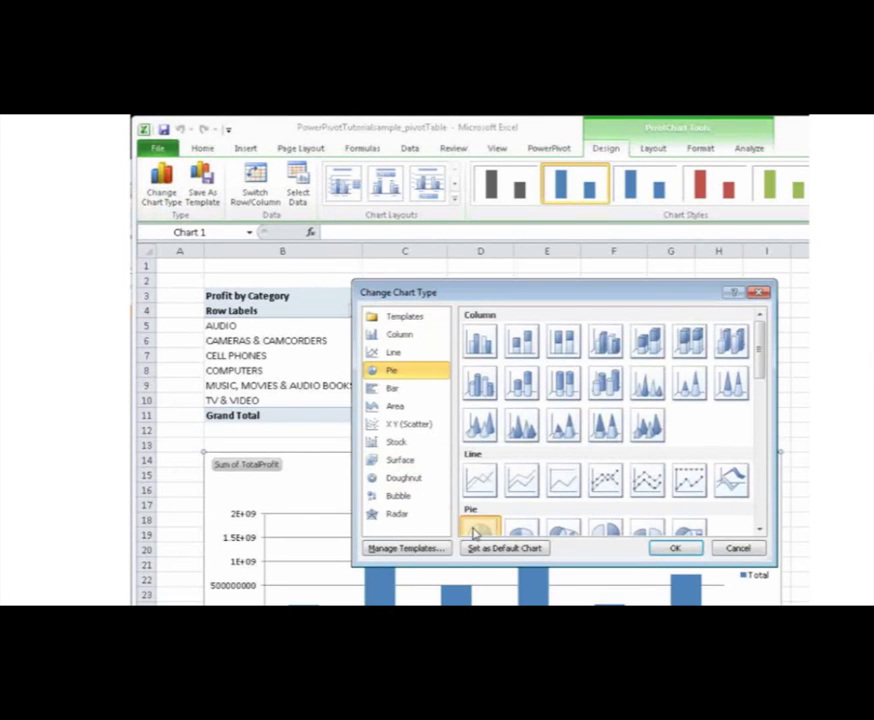
double_click(498, 537)
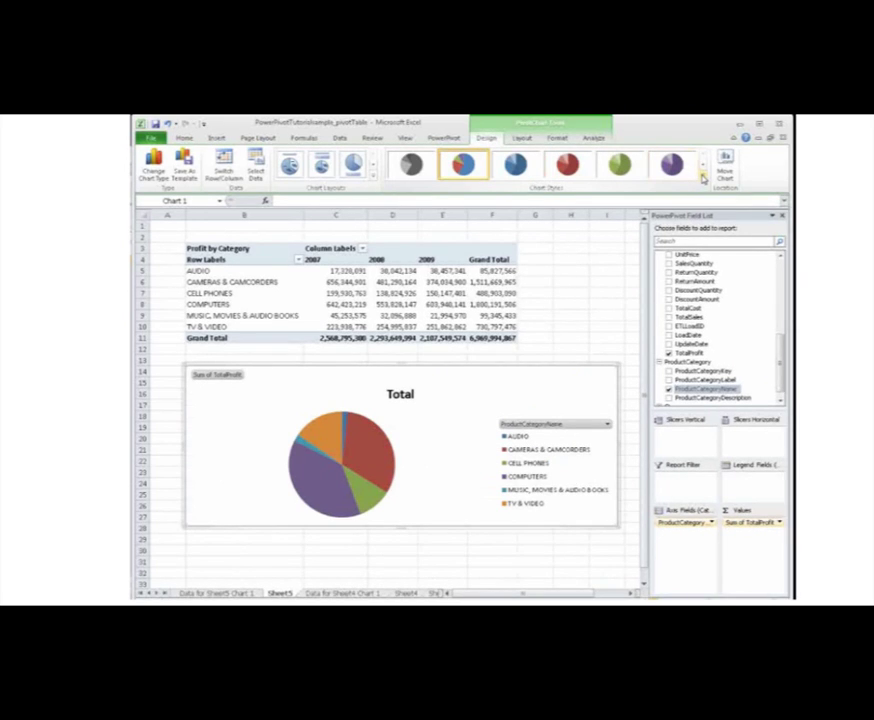
Apply the multicolour chart style with black background and narrow the chart to the width of the PivotTable above.
click(702, 182)
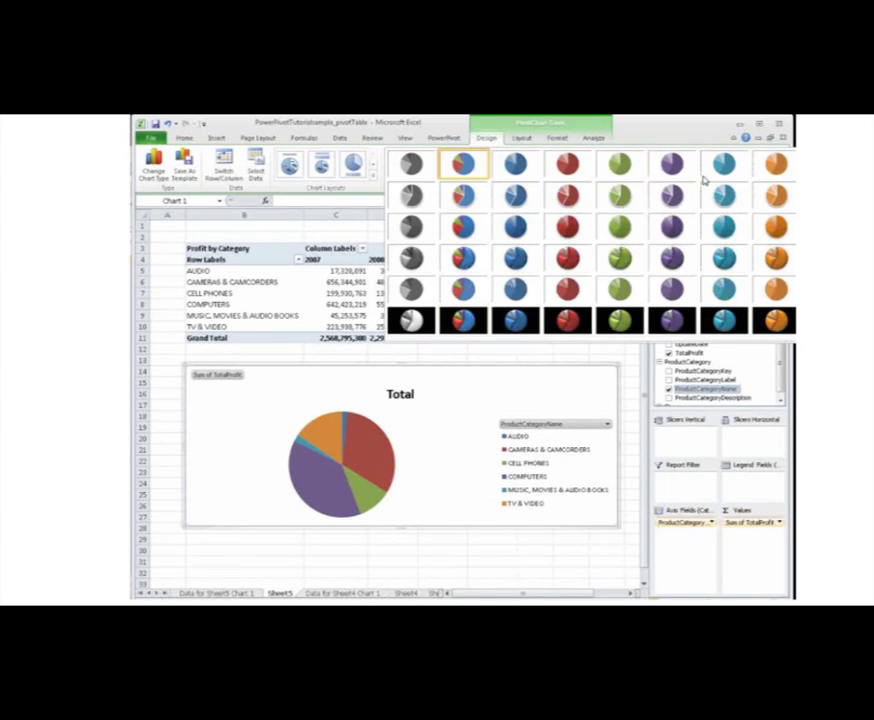
click(463, 320)
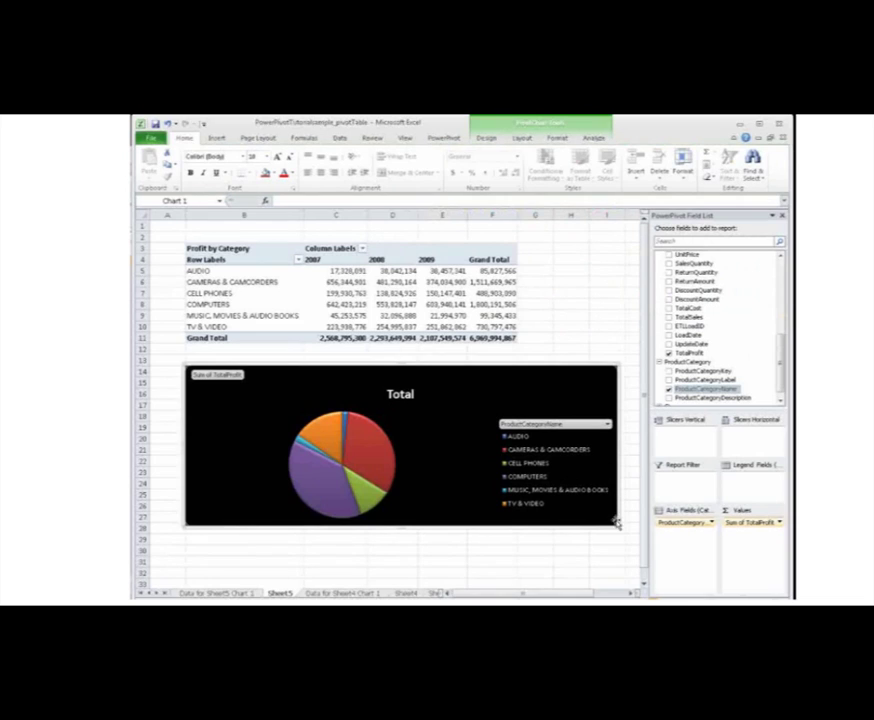
drag(615, 521, 518, 520)
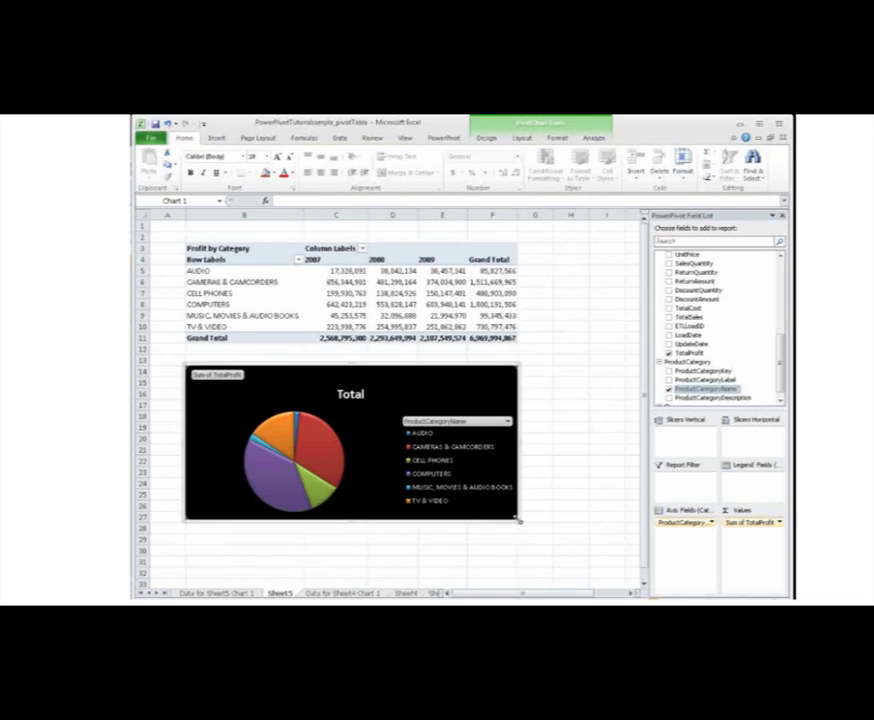
Change the chart title to "Profit % by Category".
click(352, 394)
double_click(352, 394)
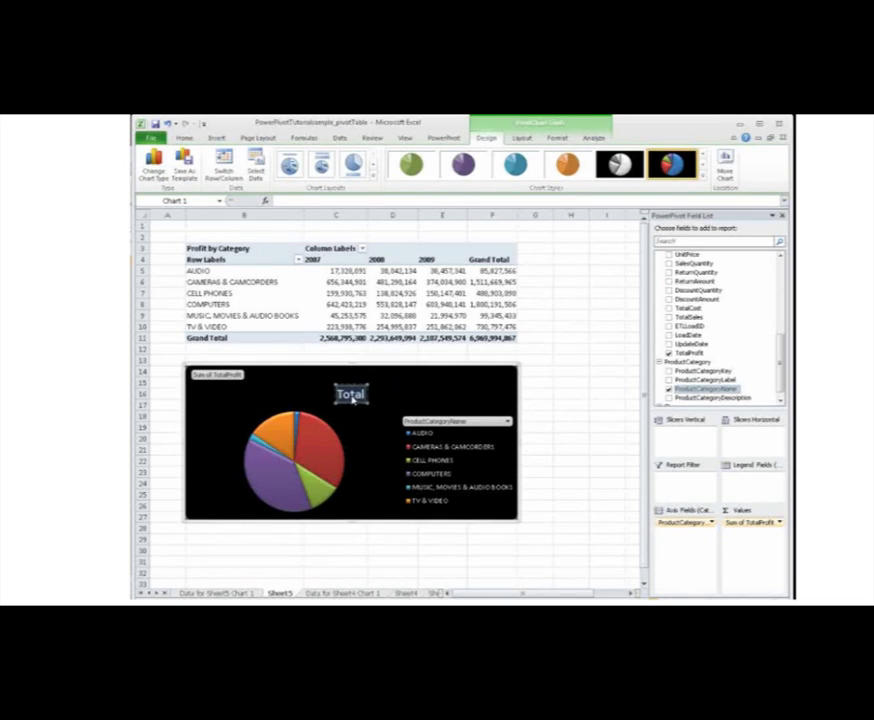
text(Profit % by Category)
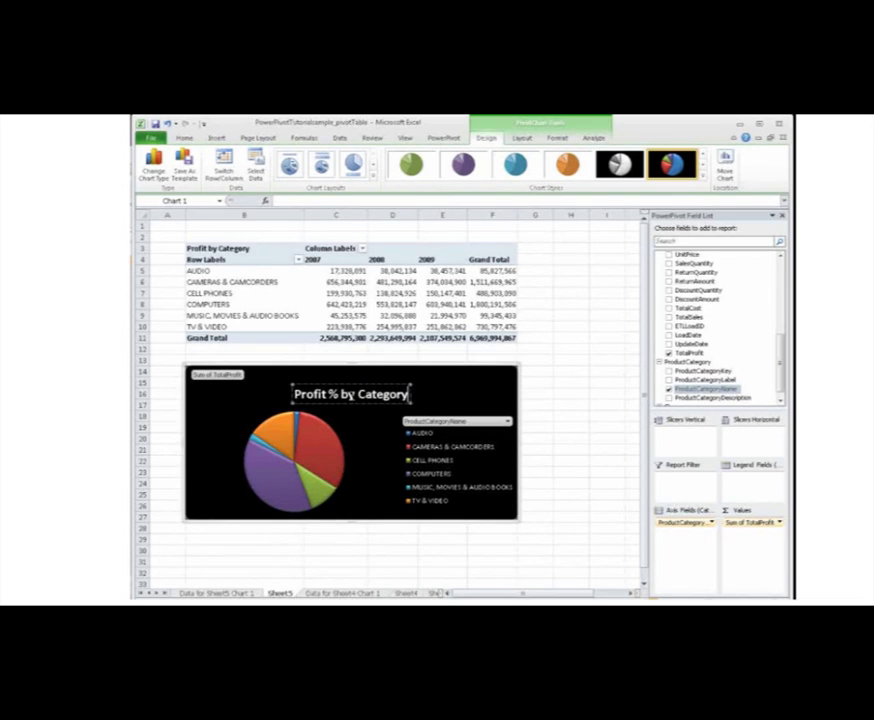
Add data labels to the slices of the pie series.
click(296, 459)
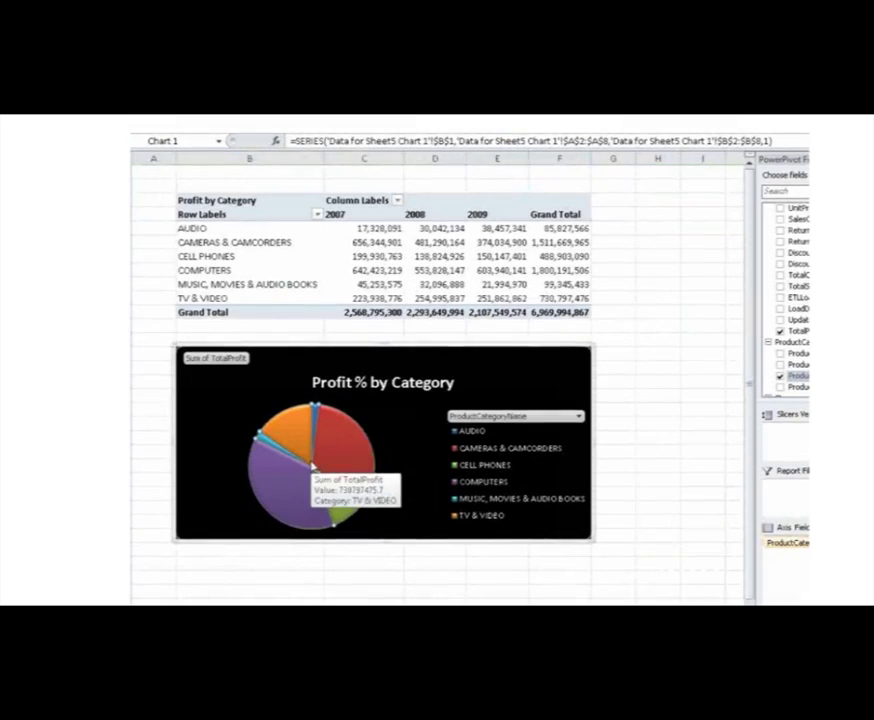
right_click(299, 458)
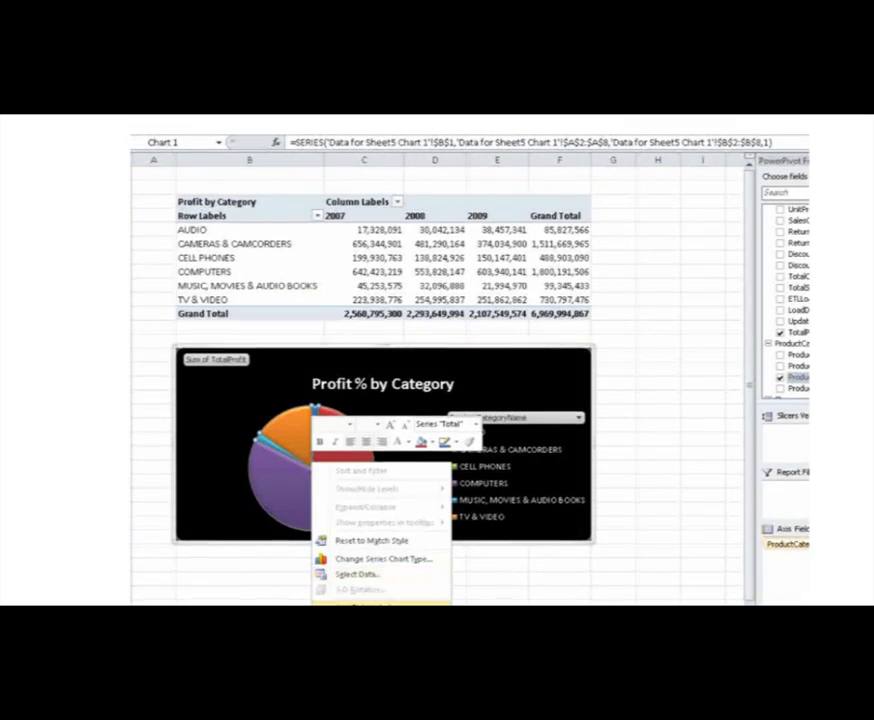
click(355, 603)
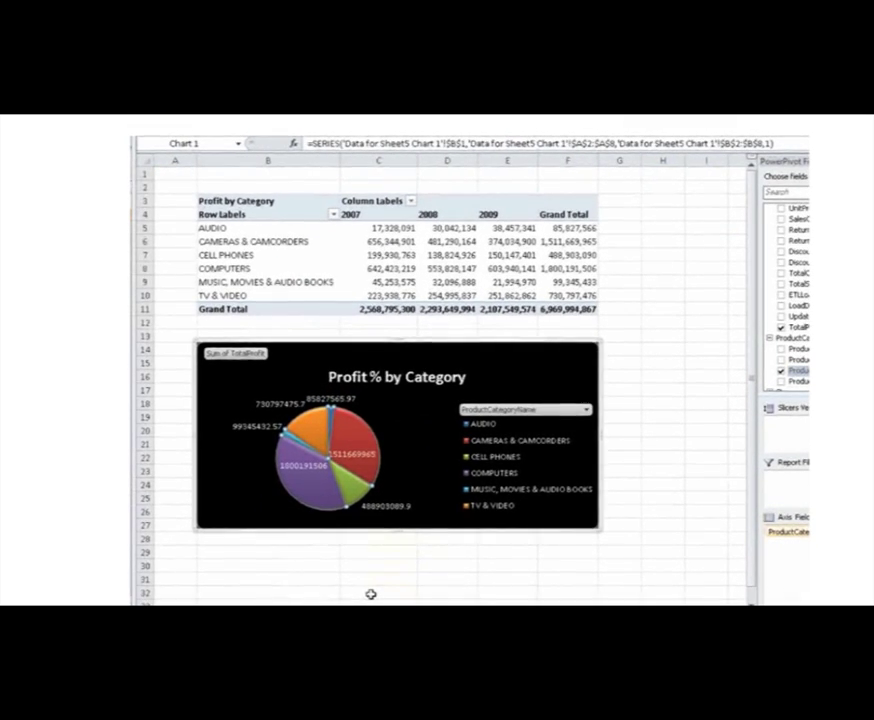
Format the pie's data labels to show Percentage instead of Value.
right_click(333, 457)
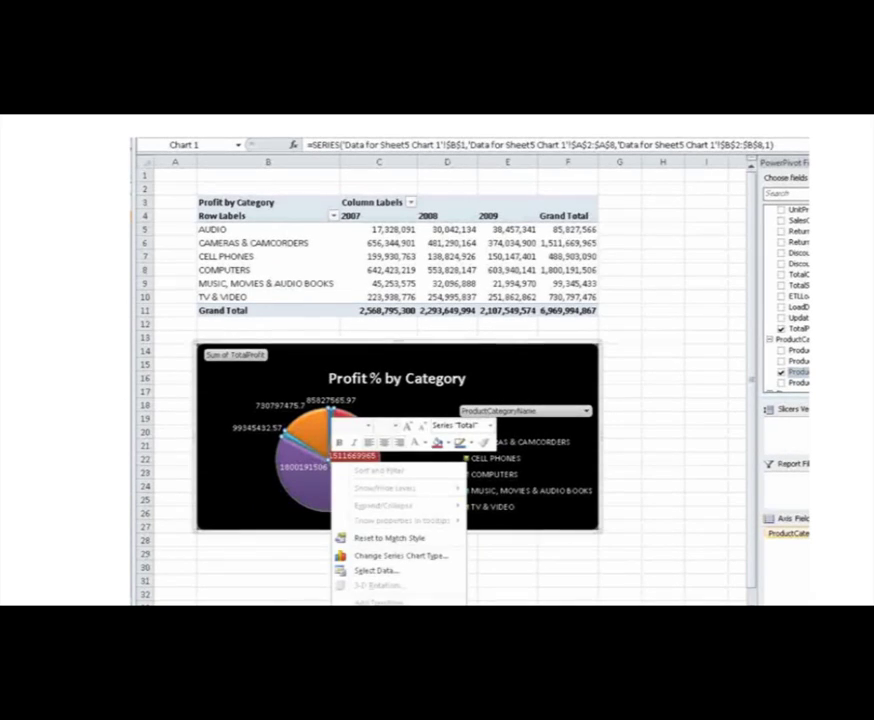
click(380, 620)
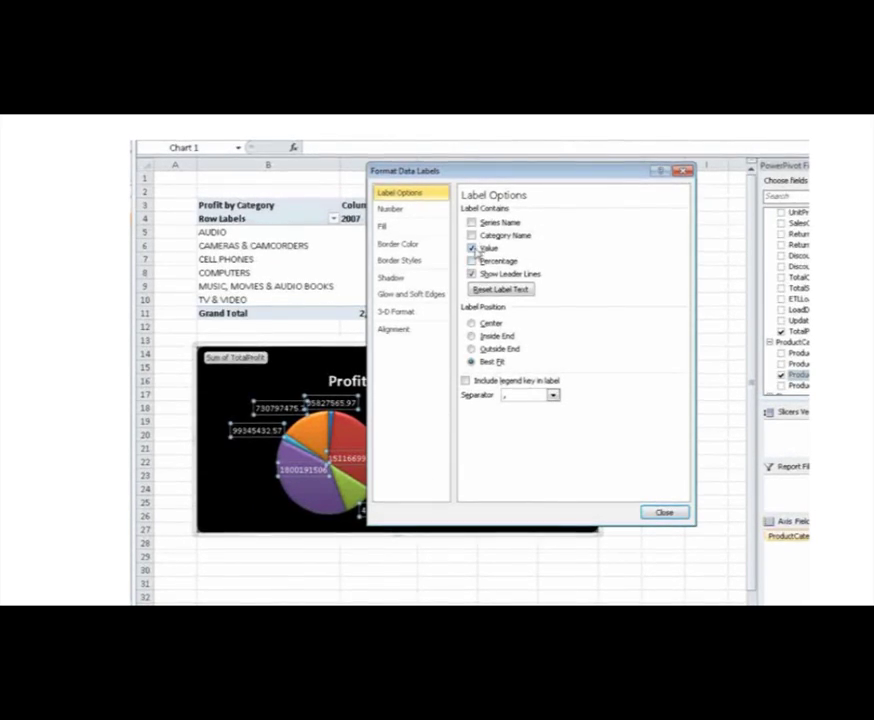
click(472, 248)
click(472, 261)
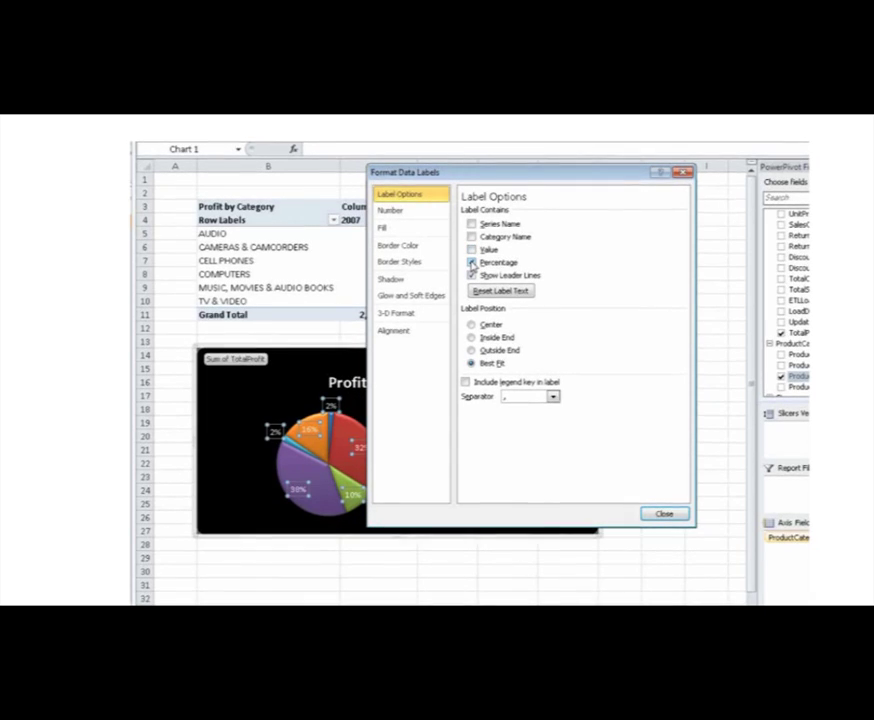
click(658, 518)
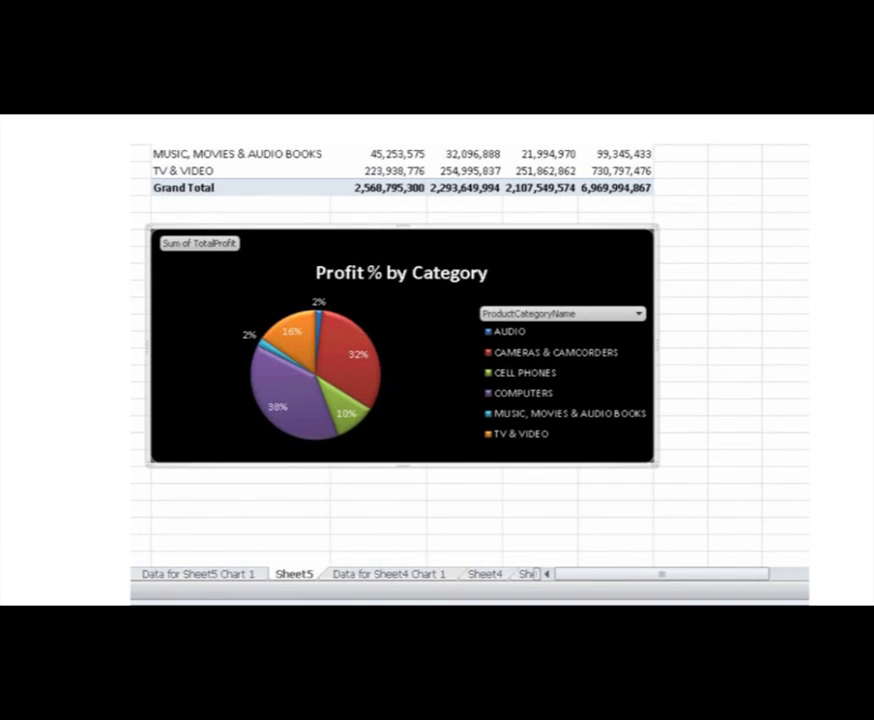
Cut the pie PivotChart from Sheet5.
right_click(185, 290)
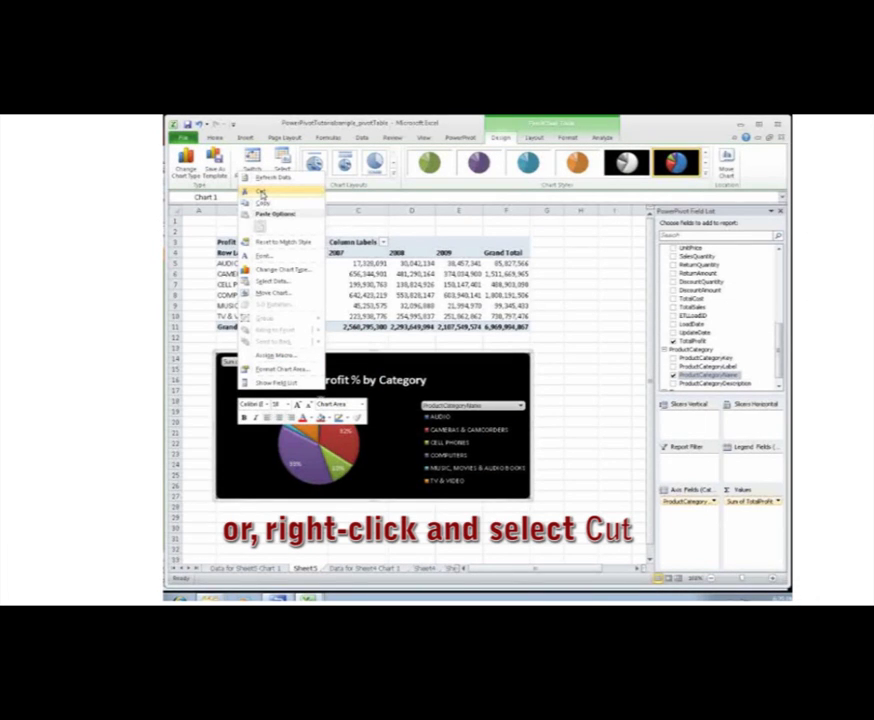
click(261, 193)
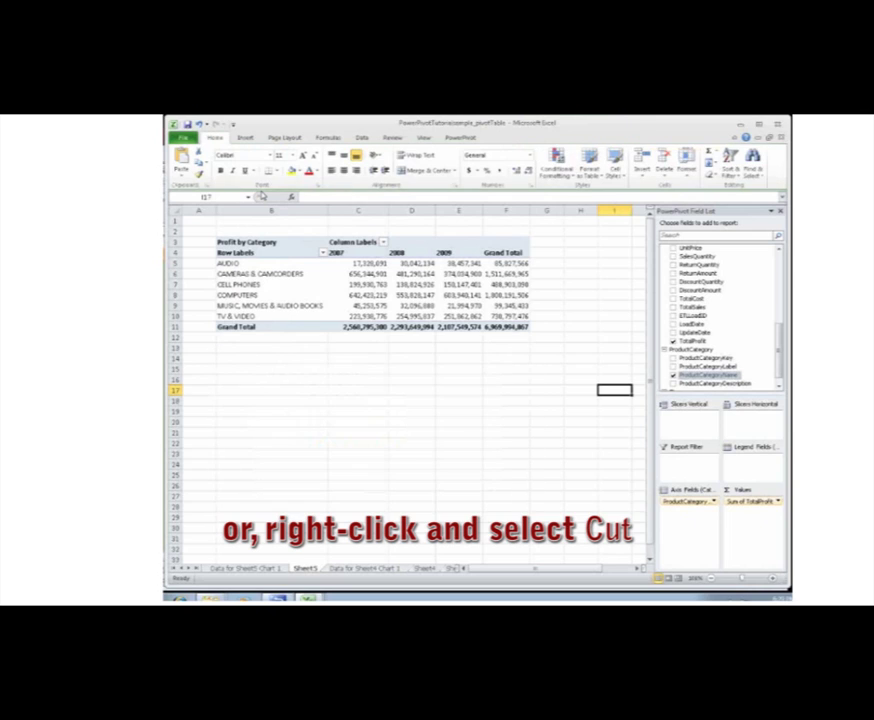